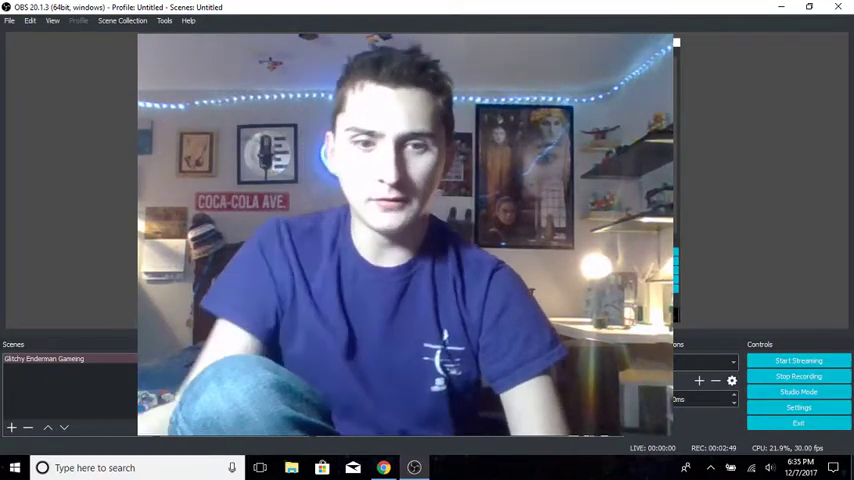
{"action": "left_click", "coordinate": [66, 468]}
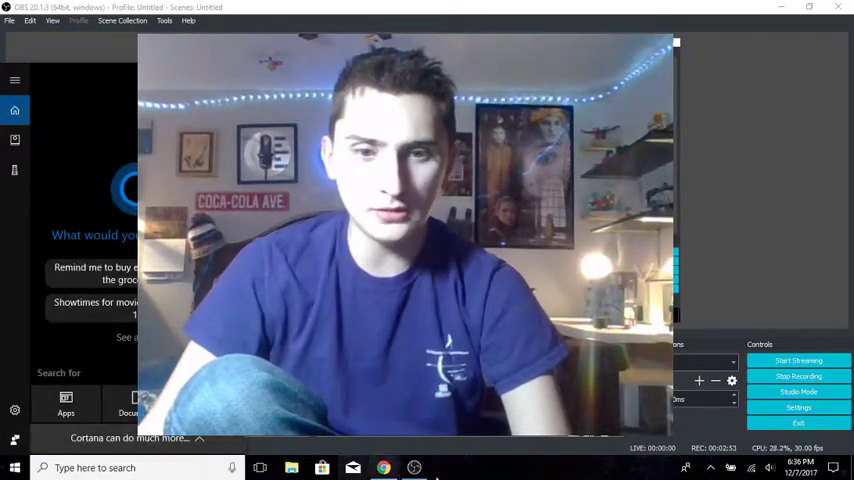
{"action": "key", "text": "Escape"}
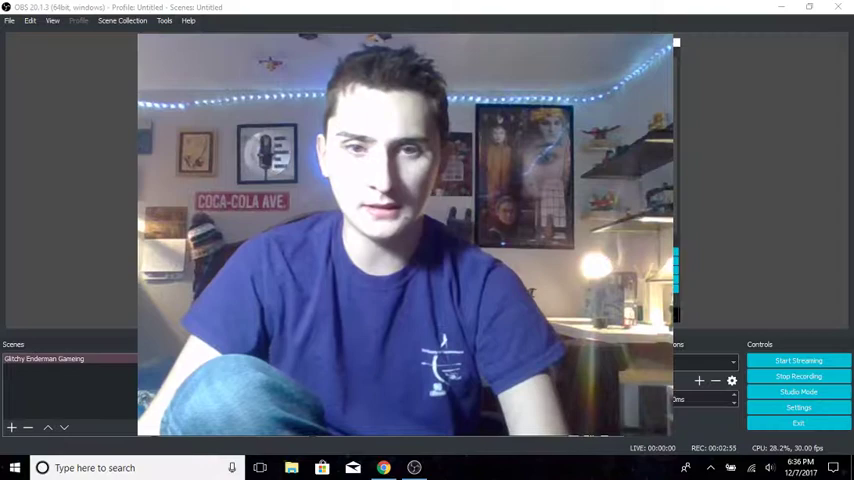